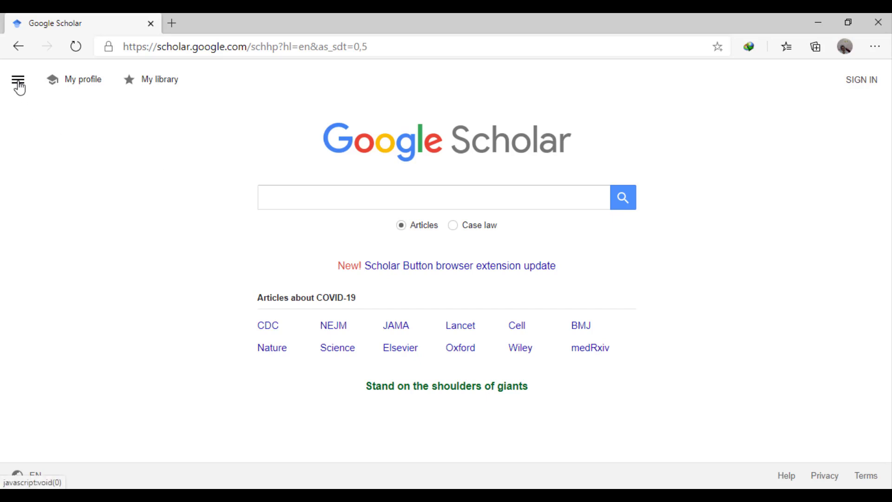
Run a Google Scholar advanced search for Immunotherapy "NSCLC" in 'with all of the words'.
left_click(18, 81)
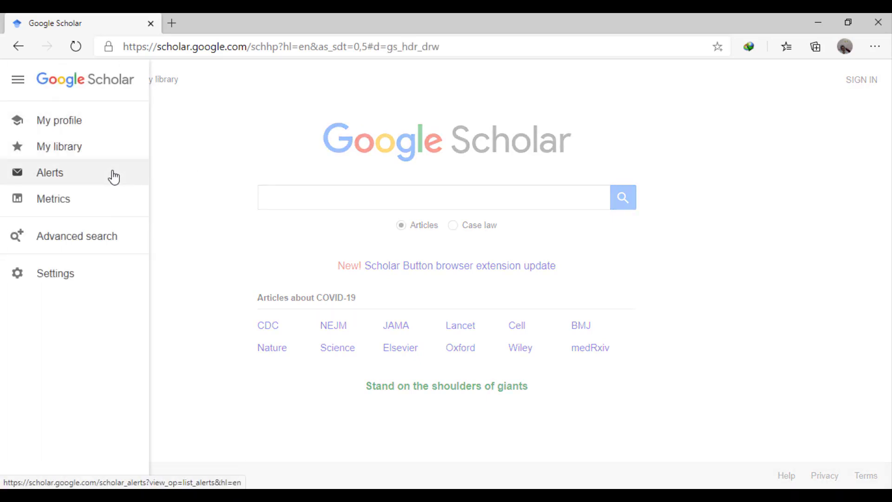
left_click(85, 252)
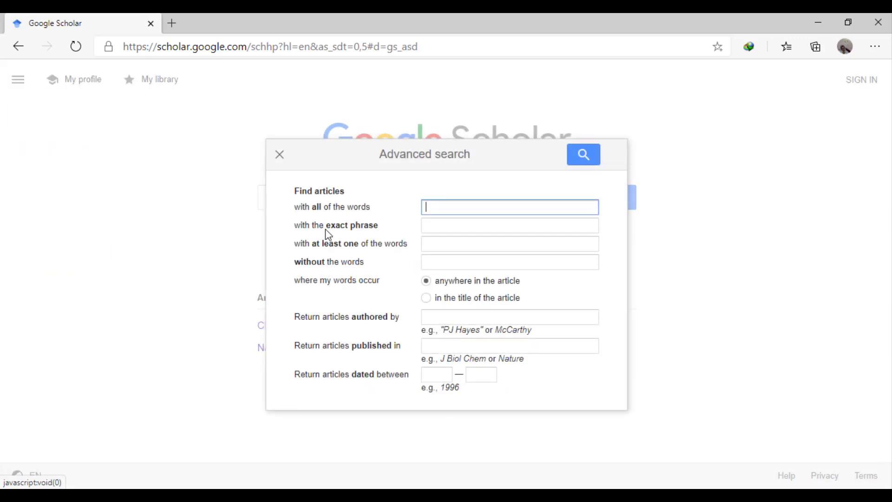
type("Imm")
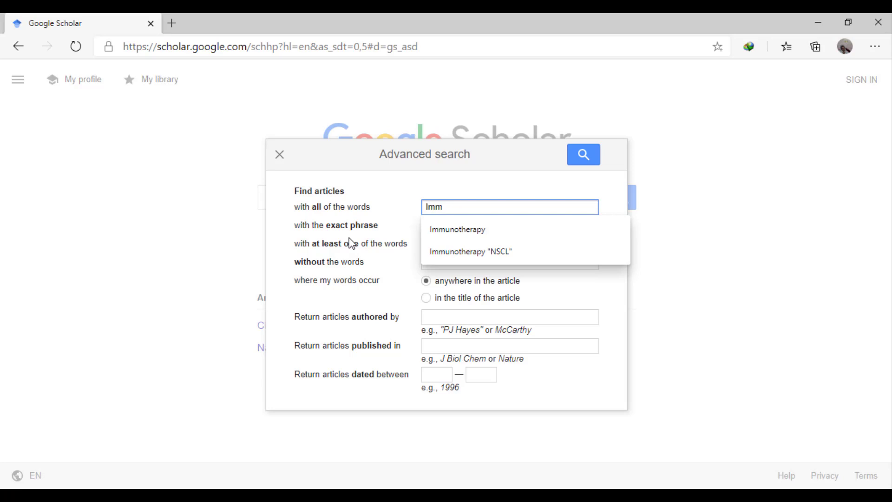
type("unotherapy \"NSLC")
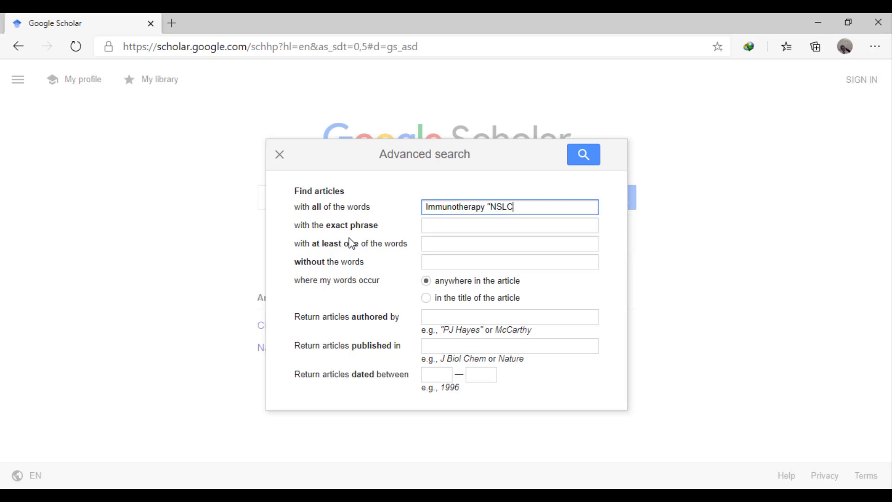
type("CLC")
left_click(590, 160)
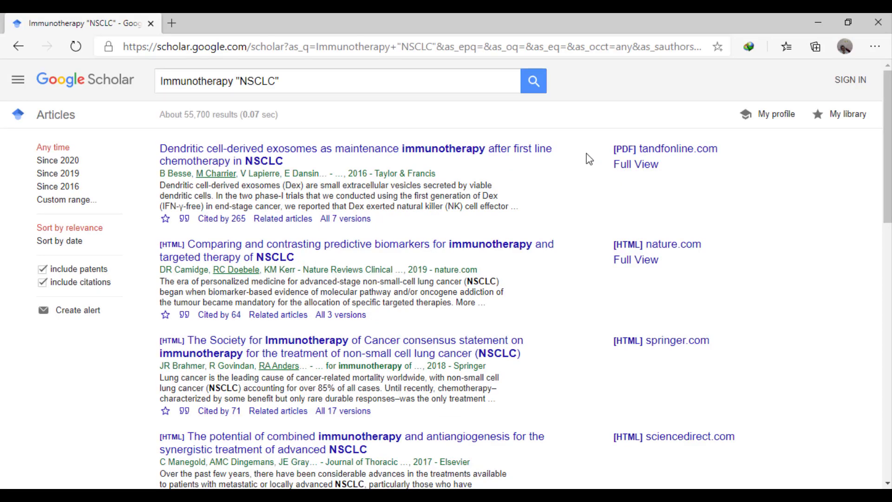
Rerun the Immunotherapy NSCLC advanced search restricted to article titles, cutting results to about 504.
left_click(18, 79)
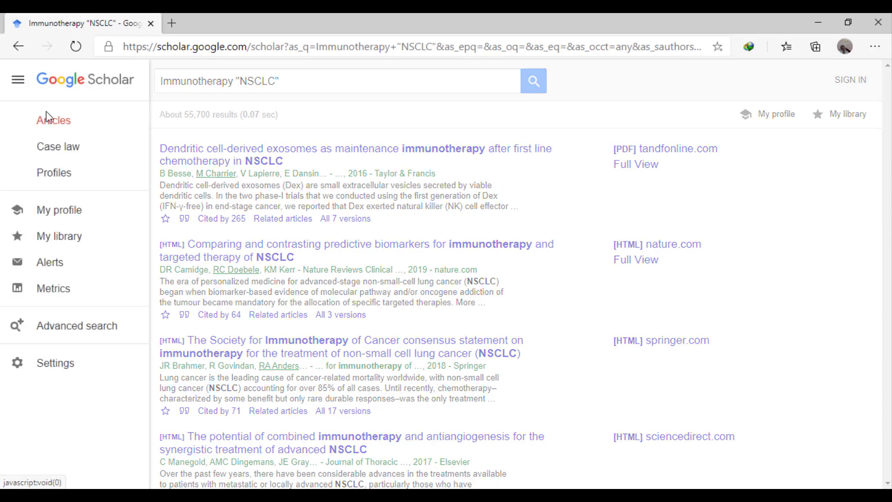
left_click(79, 328)
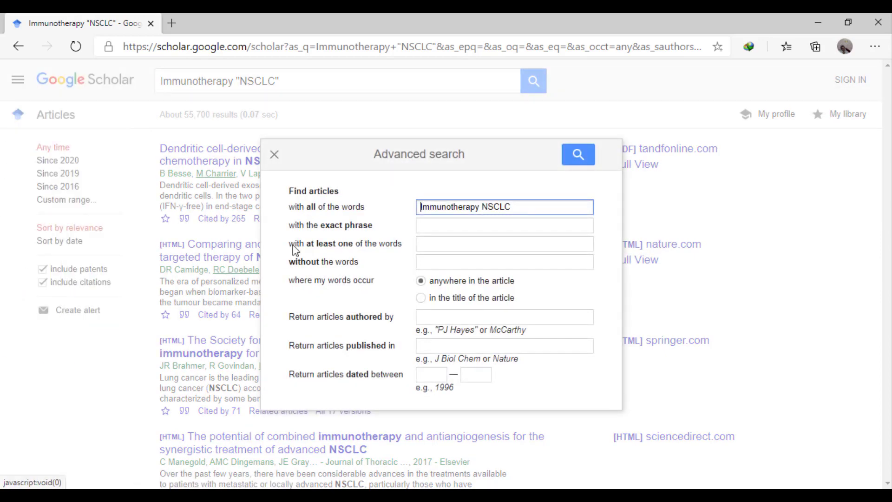
left_click(420, 297)
left_click(582, 162)
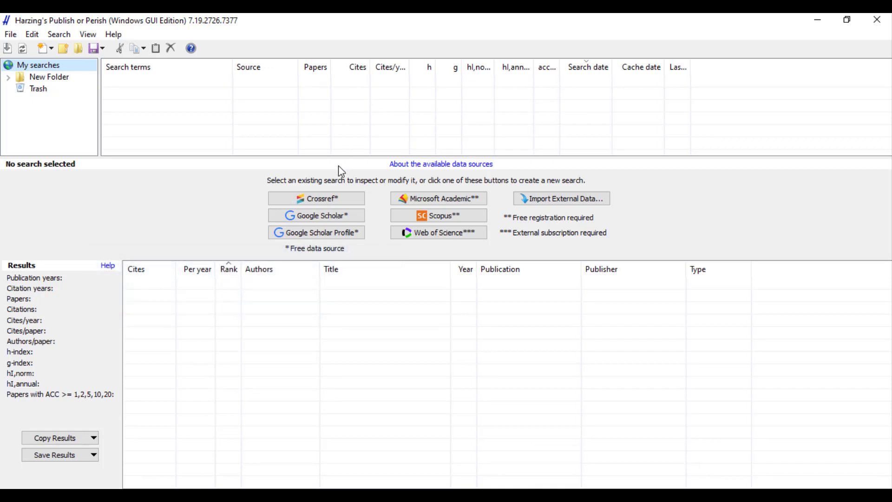
Start a blank Google Scholar search in Publish or Perish and copy the browser's allintitle query.
left_click(334, 216)
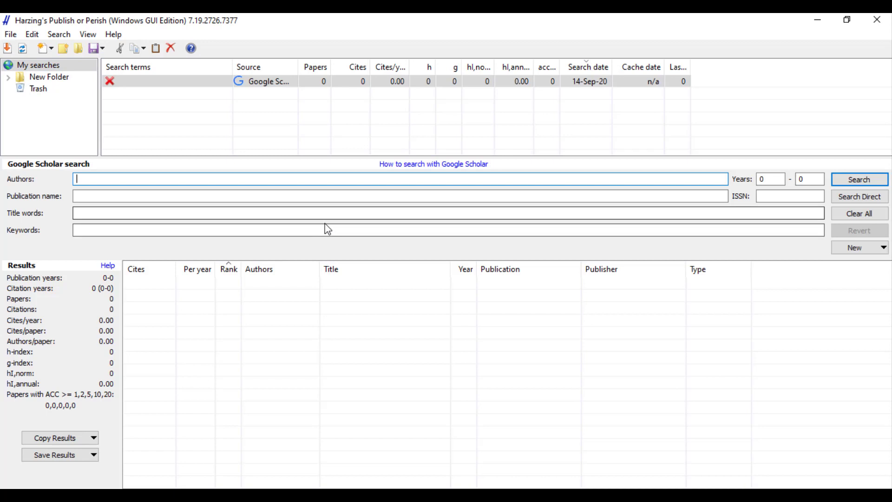
left_click(324, 230)
key("Tab")
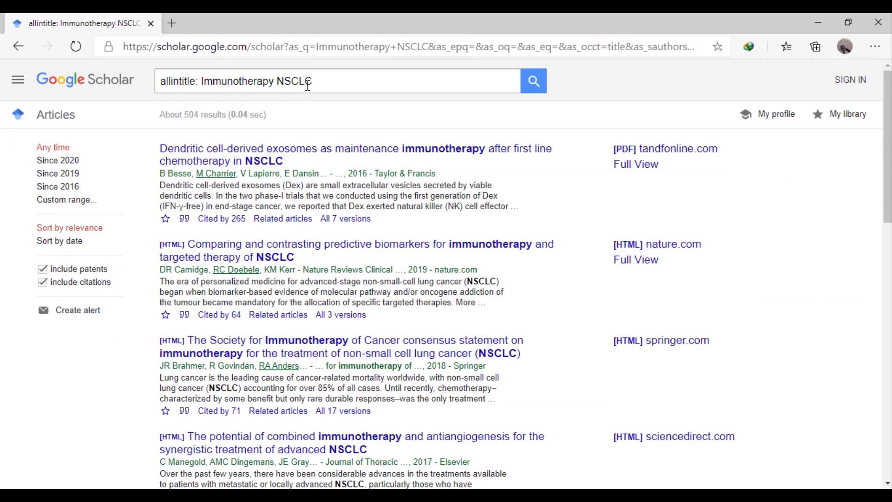
double_click(308, 83)
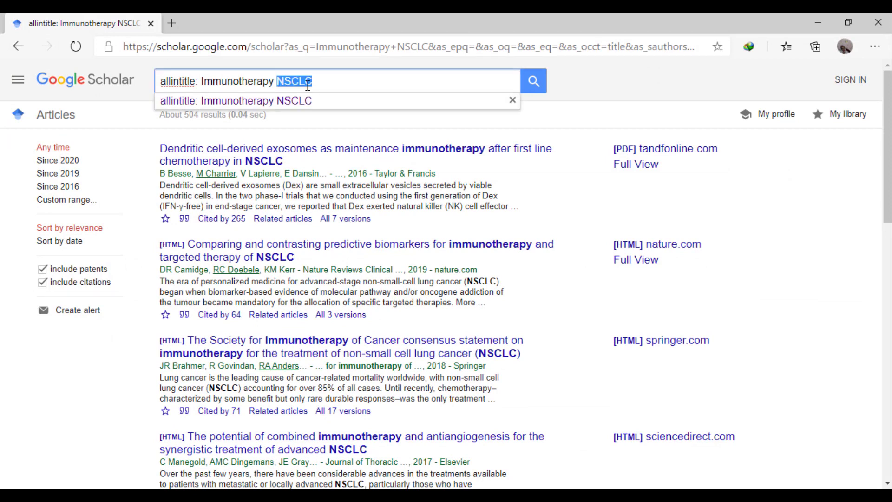
triple_click(307, 83)
key("ctrl+c")
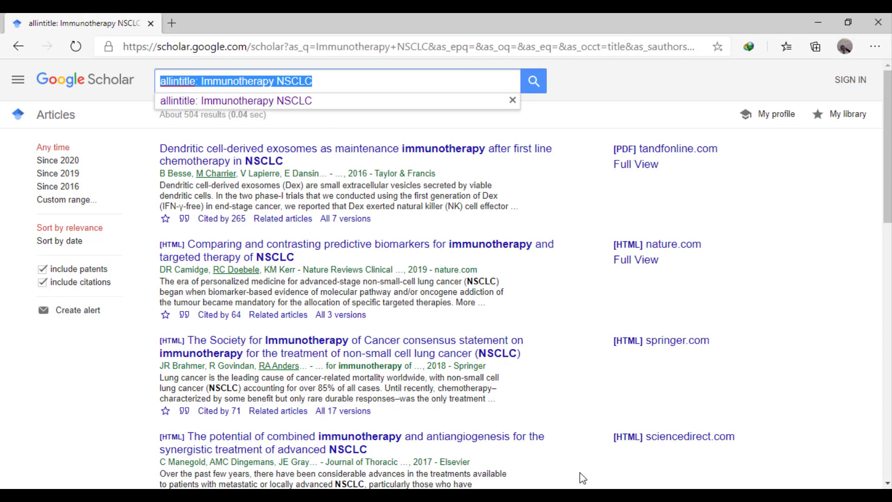
key("alt+Tab")
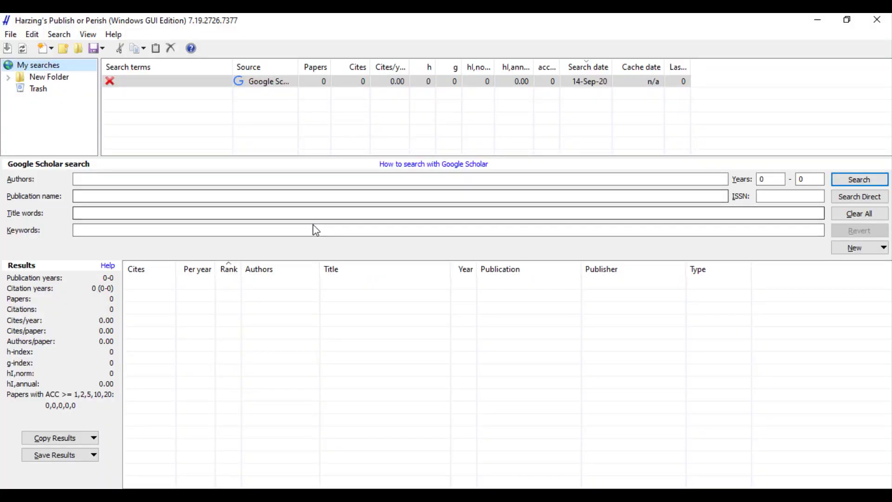
Paste the allintitle: Immunotherapy NSCLC query into Keywords and search, retrieving 497 papers with 2288 citations.
right_click(311, 229)
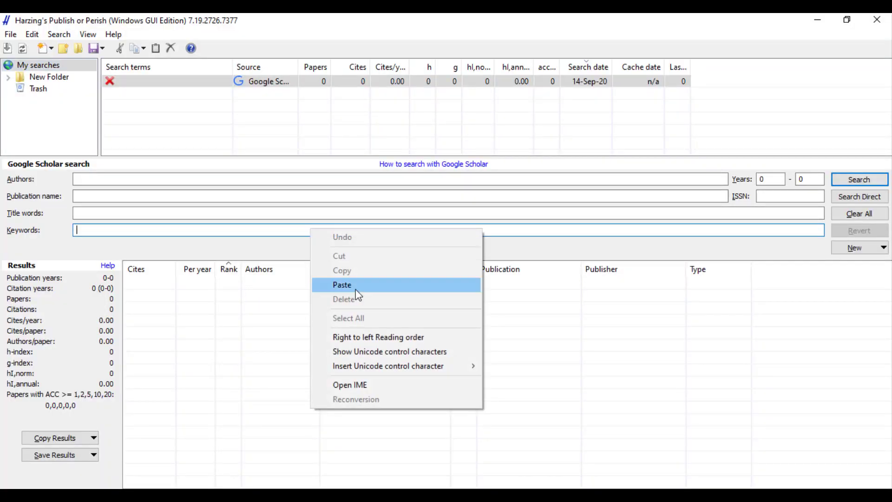
left_click(342, 285)
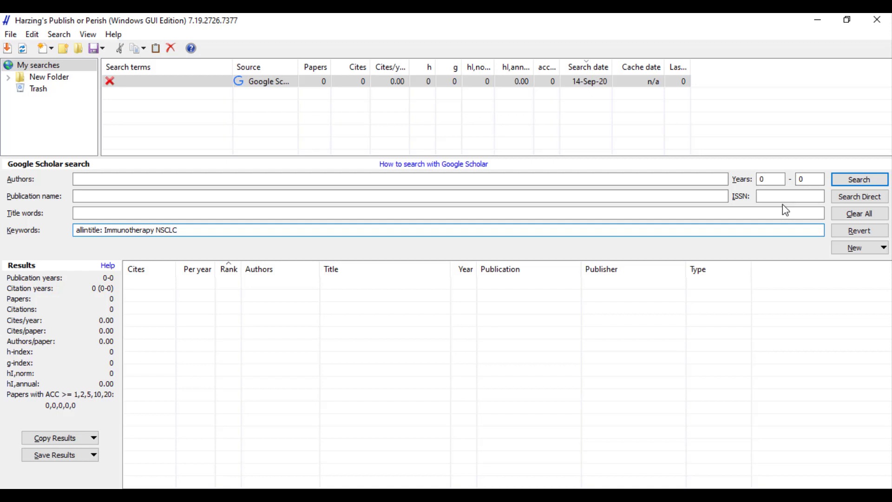
left_click(866, 185)
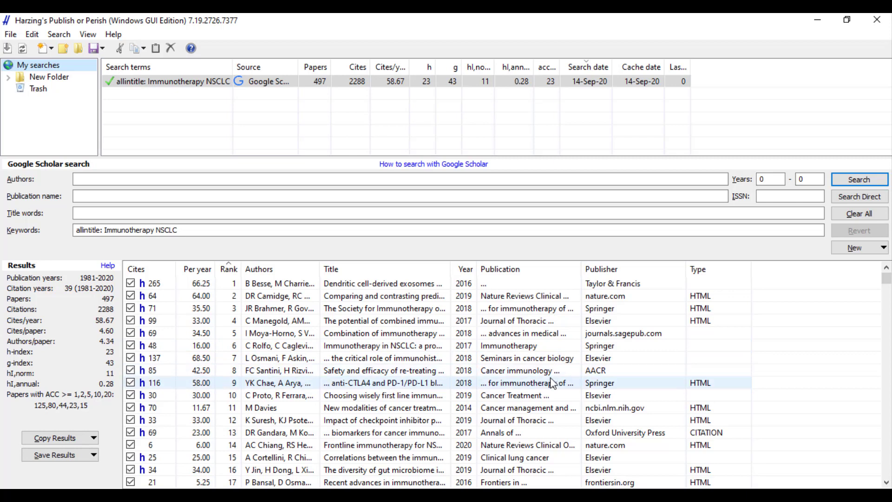
Export the results to the Desktop as an EndNote Import file named 'google scholar'.
left_click(91, 455)
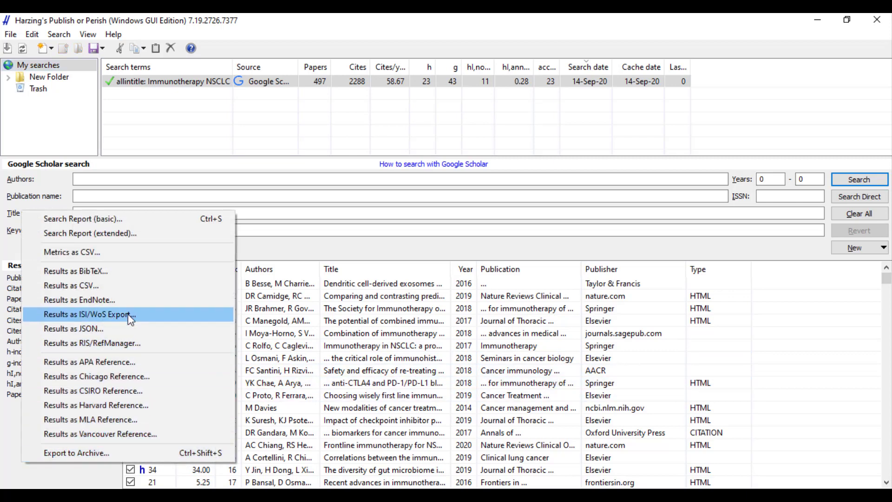
left_click(86, 300)
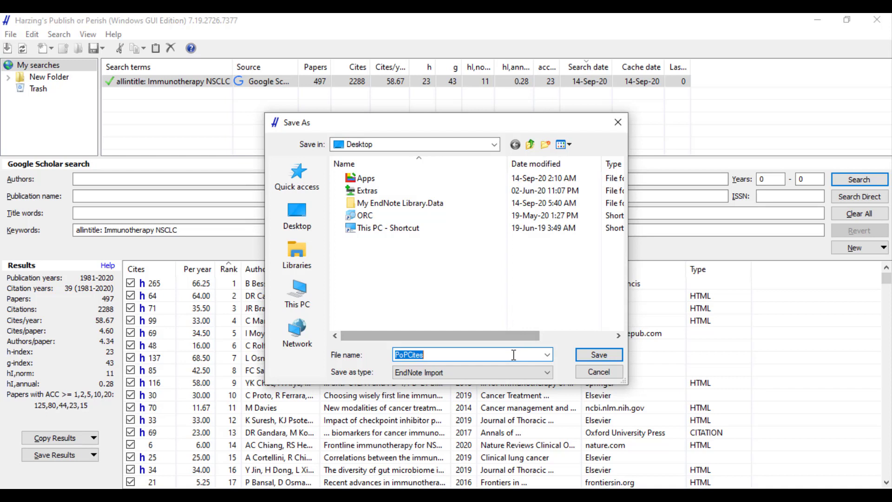
type("google scholar 1")
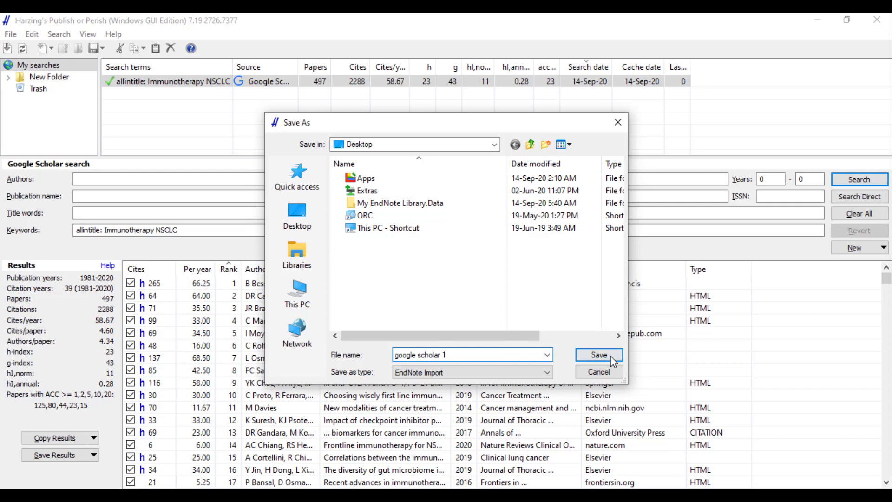
left_click(610, 356)
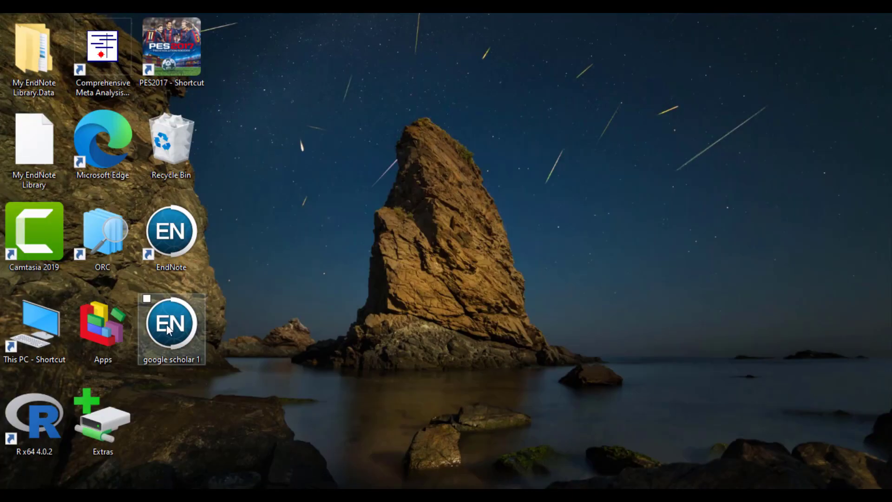
Import the desktop file 'google scholar 1' into EndNote X8, adding 497 references.
double_click(167, 324)
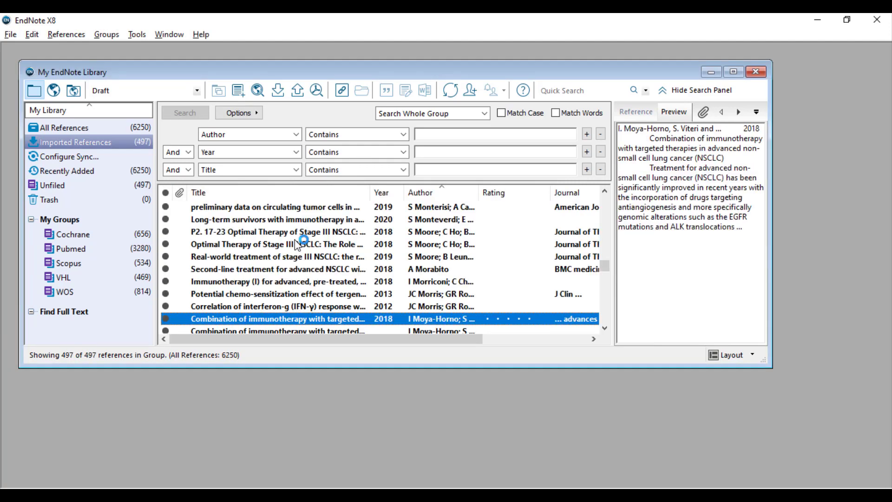
Select all imported references and create a new custom group named 'scholar' under My Groups.
left_click(298, 245)
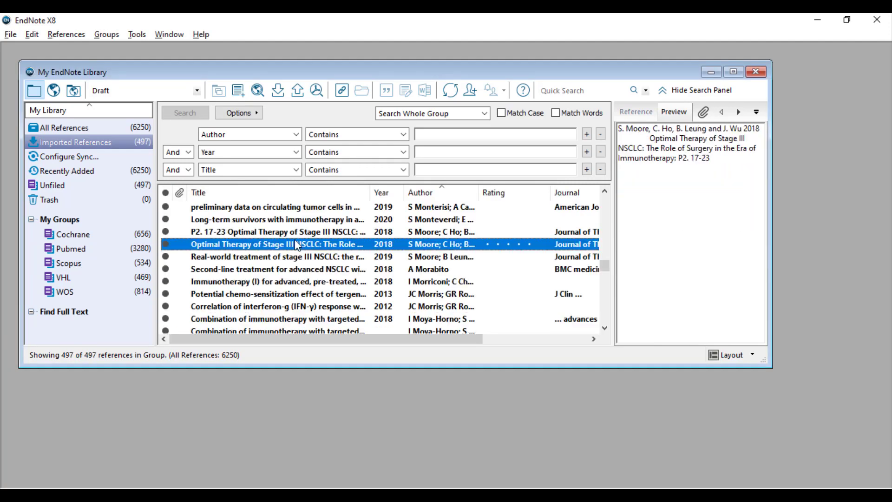
key("ctrl+a")
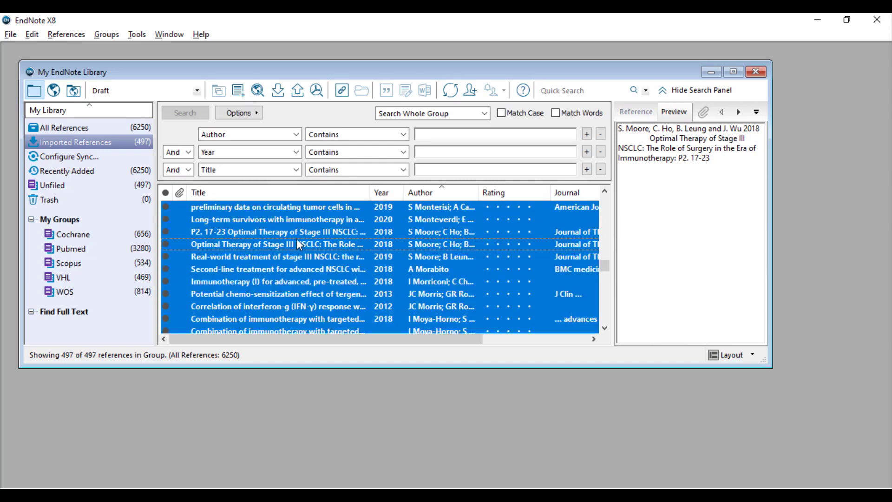
right_click(67, 220)
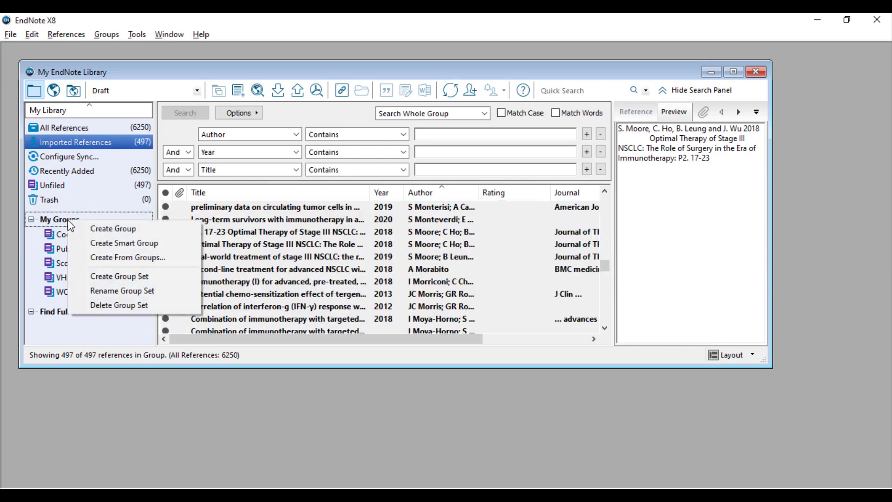
left_click(98, 232)
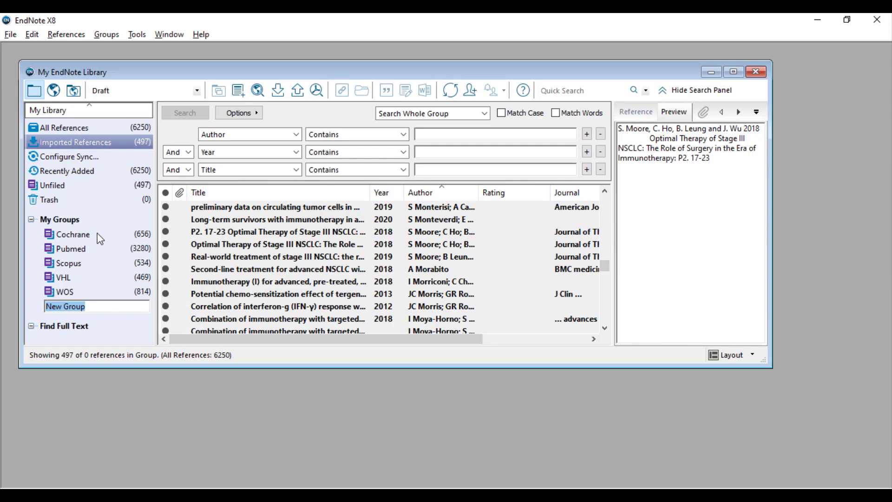
type("scholar")
key("Return")
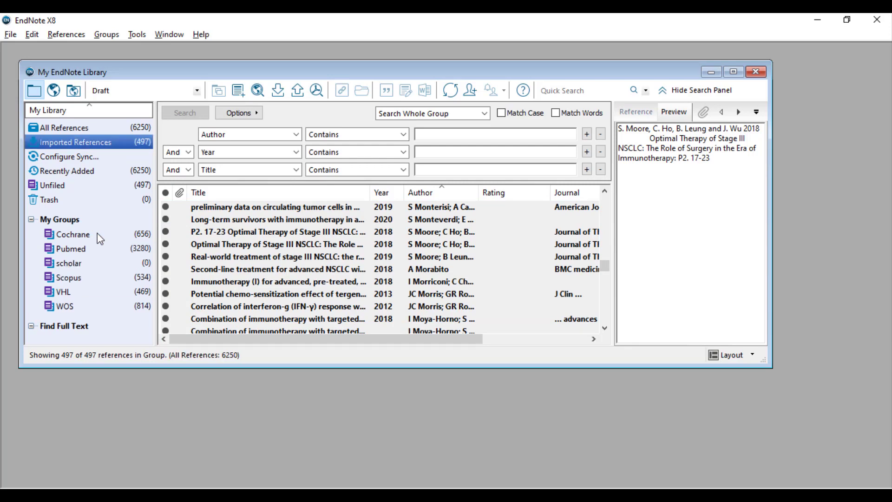
Drag all 497 imported references into the scholar group.
left_click(243, 257)
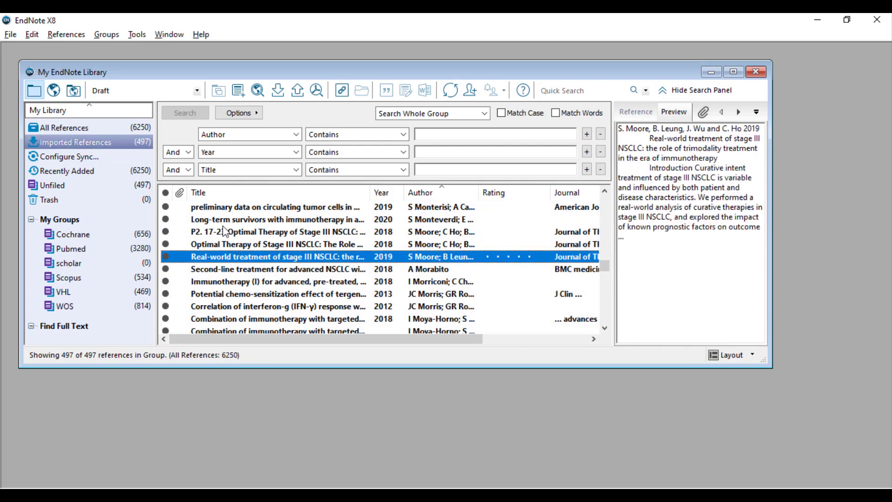
key("ctrl+a")
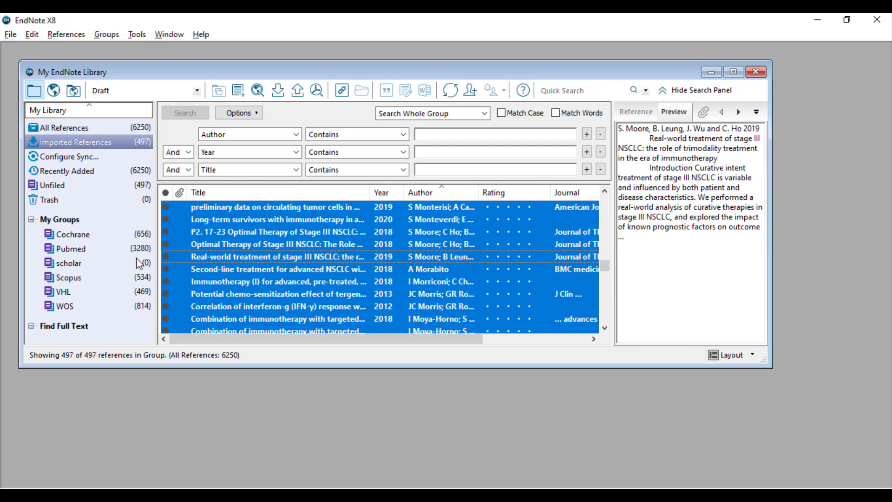
left_click_drag(138, 263, 125, 260)
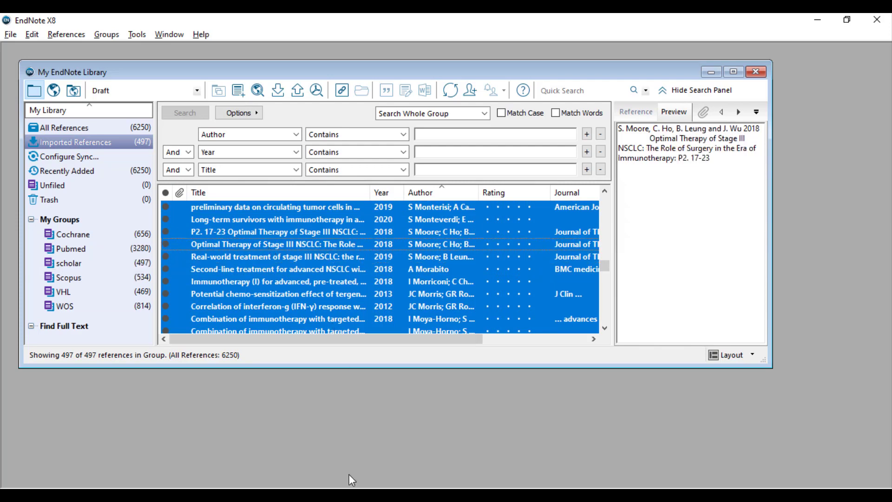
key("alt+Tab")
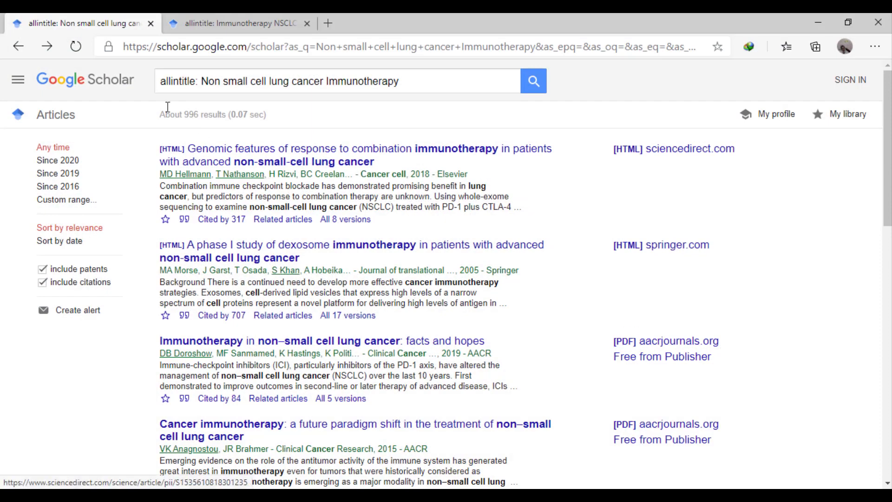
Review Google Scholar's advanced search options for the current title-only query.
left_click(18, 79)
left_click(75, 327)
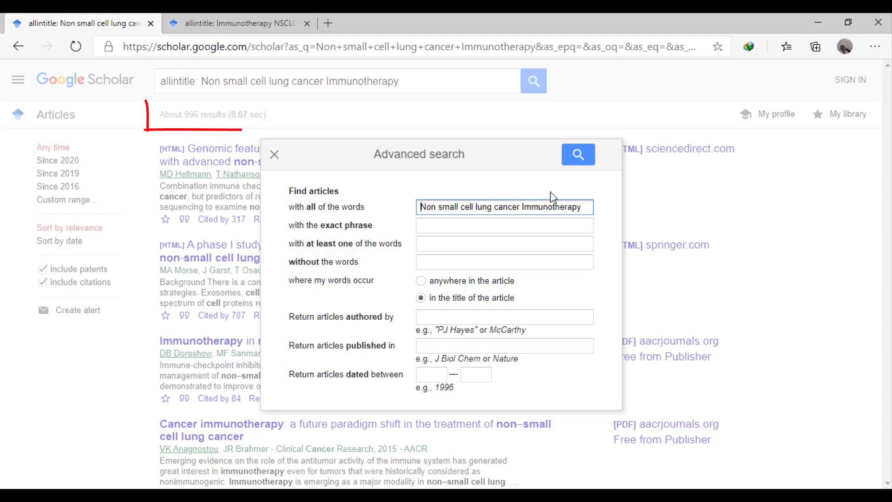
left_click(274, 154)
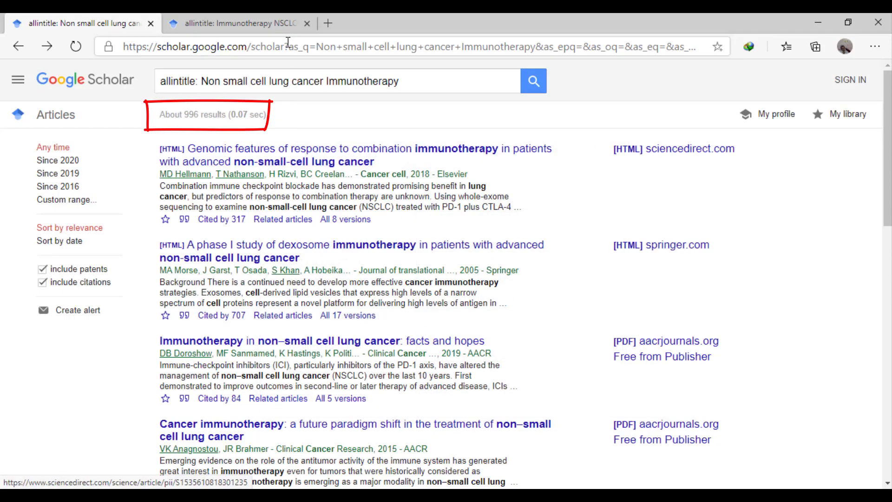
Copy the allintitle: Non small cell lung cancer Immunotherapy query into Publish or Perish Keywords and start searching.
triple_click(286, 83)
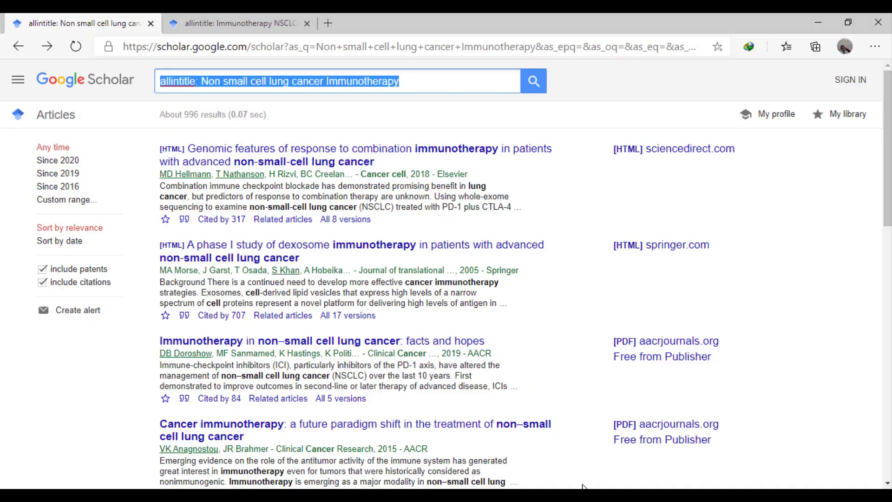
key("ctrl+c")
key("alt+Tab")
triple_click(744, 230)
key("ctrl+v")
key("Return")
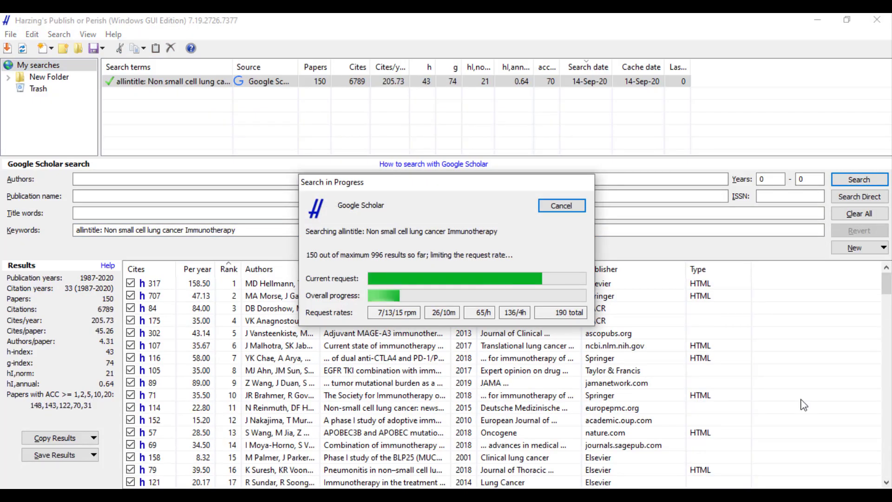
Cancel the running search and dismiss the error 89 message, keeping 160 papers.
left_click(561, 205)
left_click(534, 323)
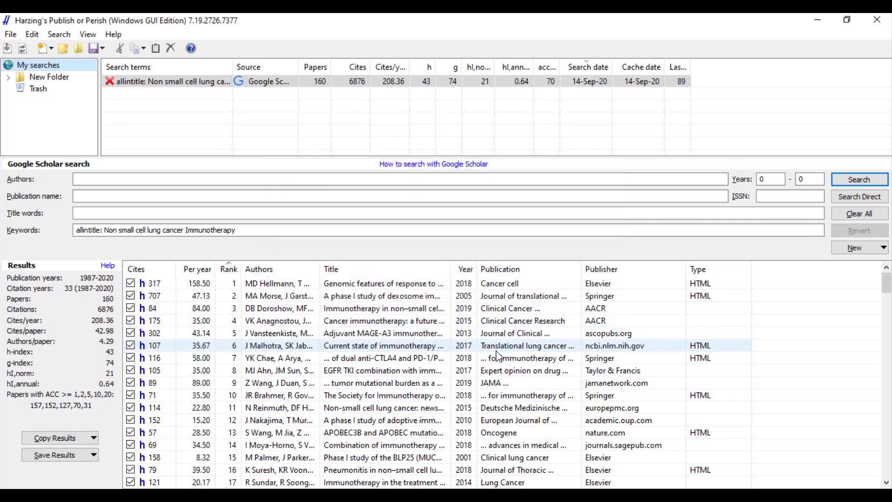